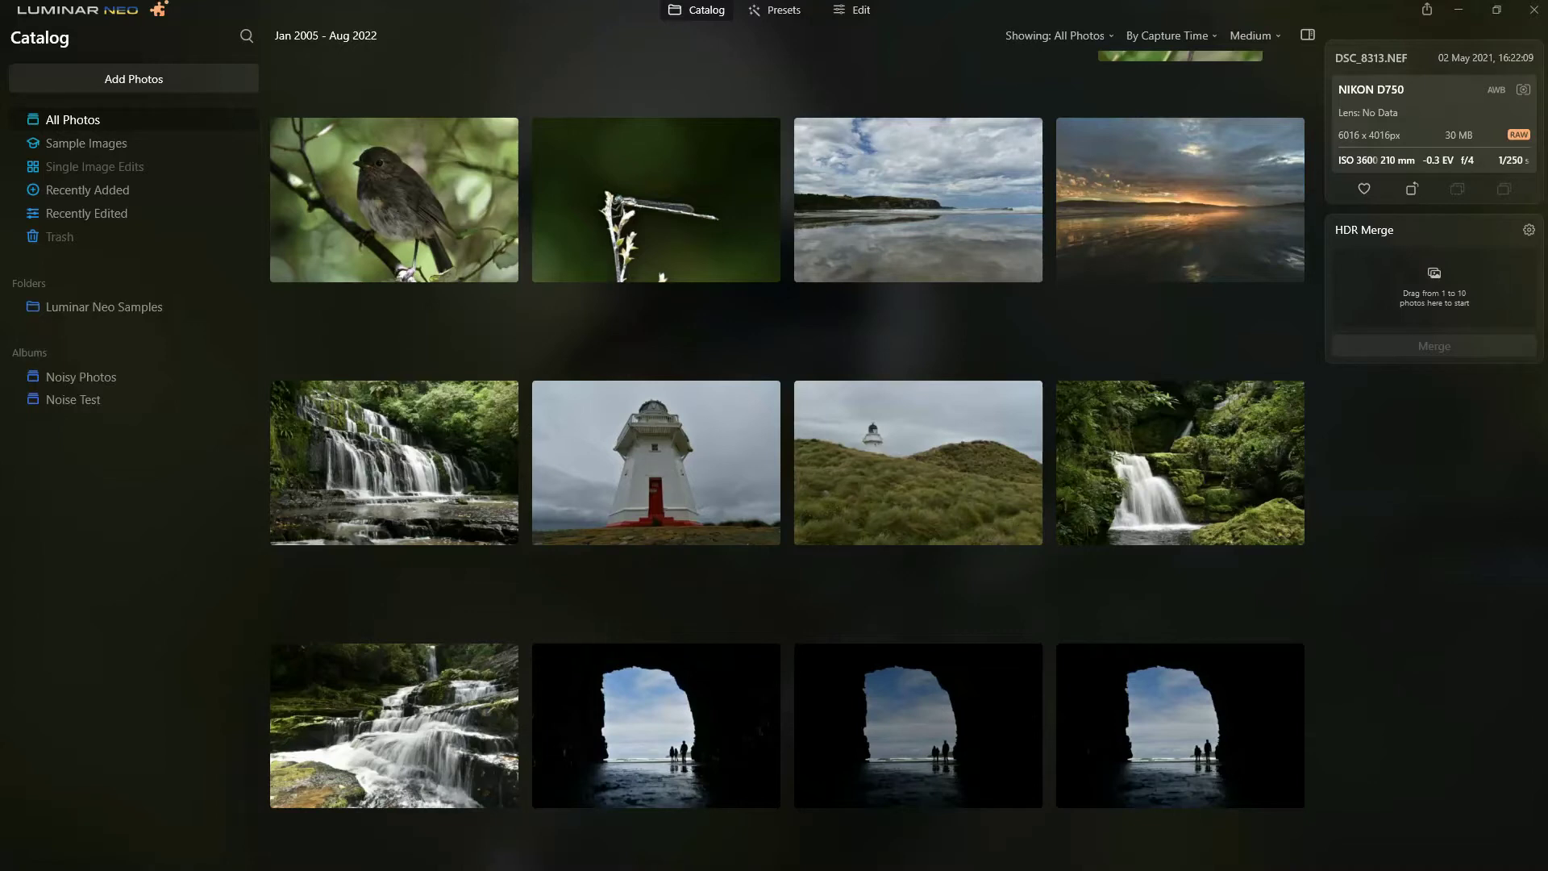
# Open fantail photo DSC_8313.NEF from the Noisy Photos album and inspect it at 100%.
pyautogui.click(81, 376)
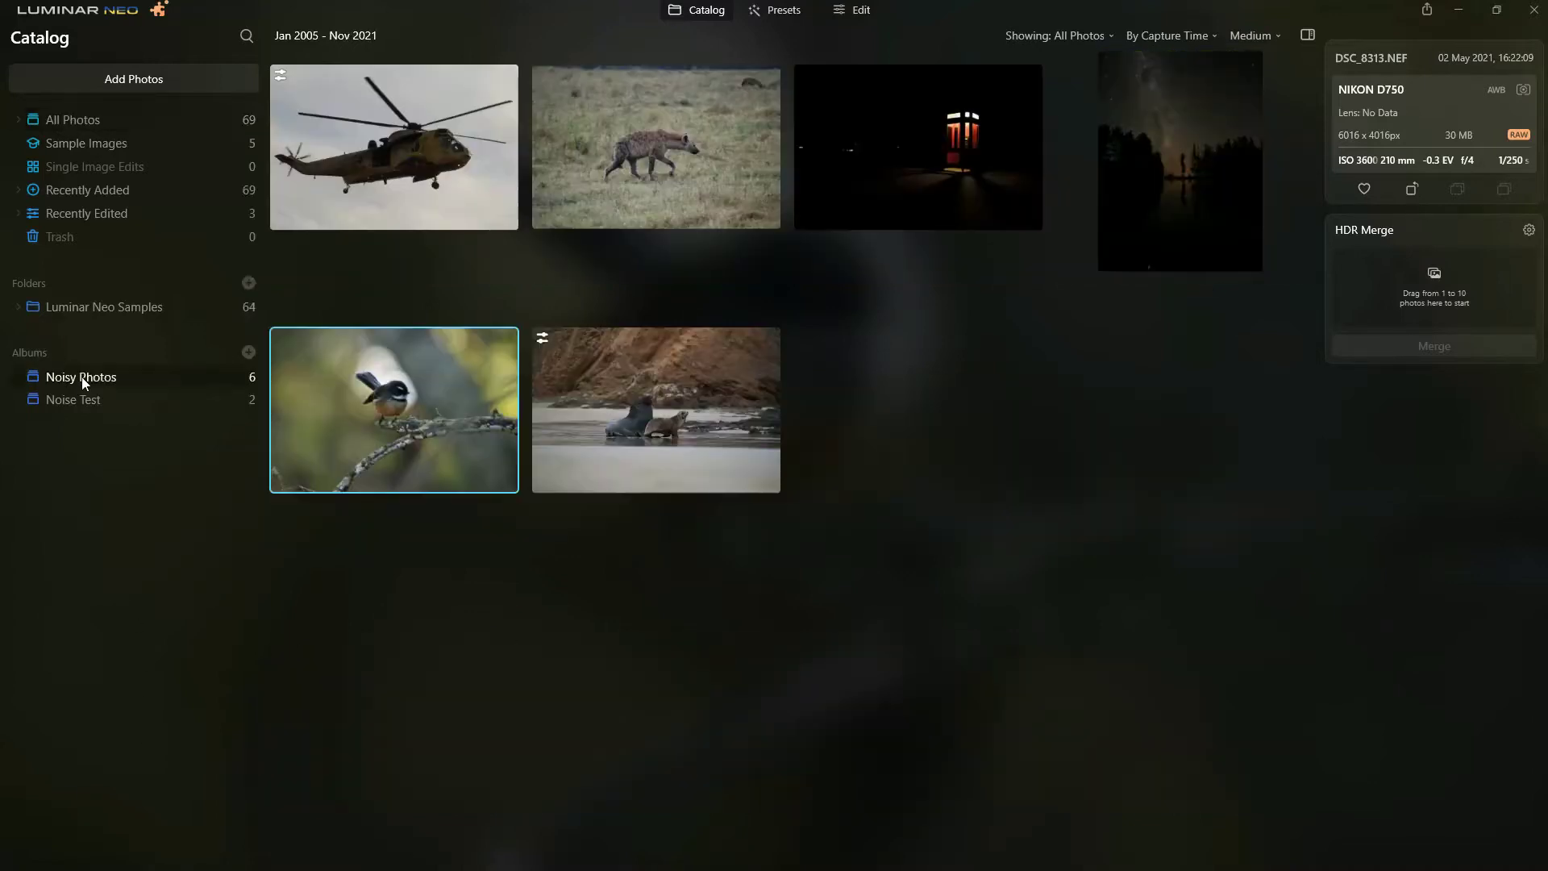
pyautogui.doubleClick(390, 389)
pyautogui.click(804, 332)
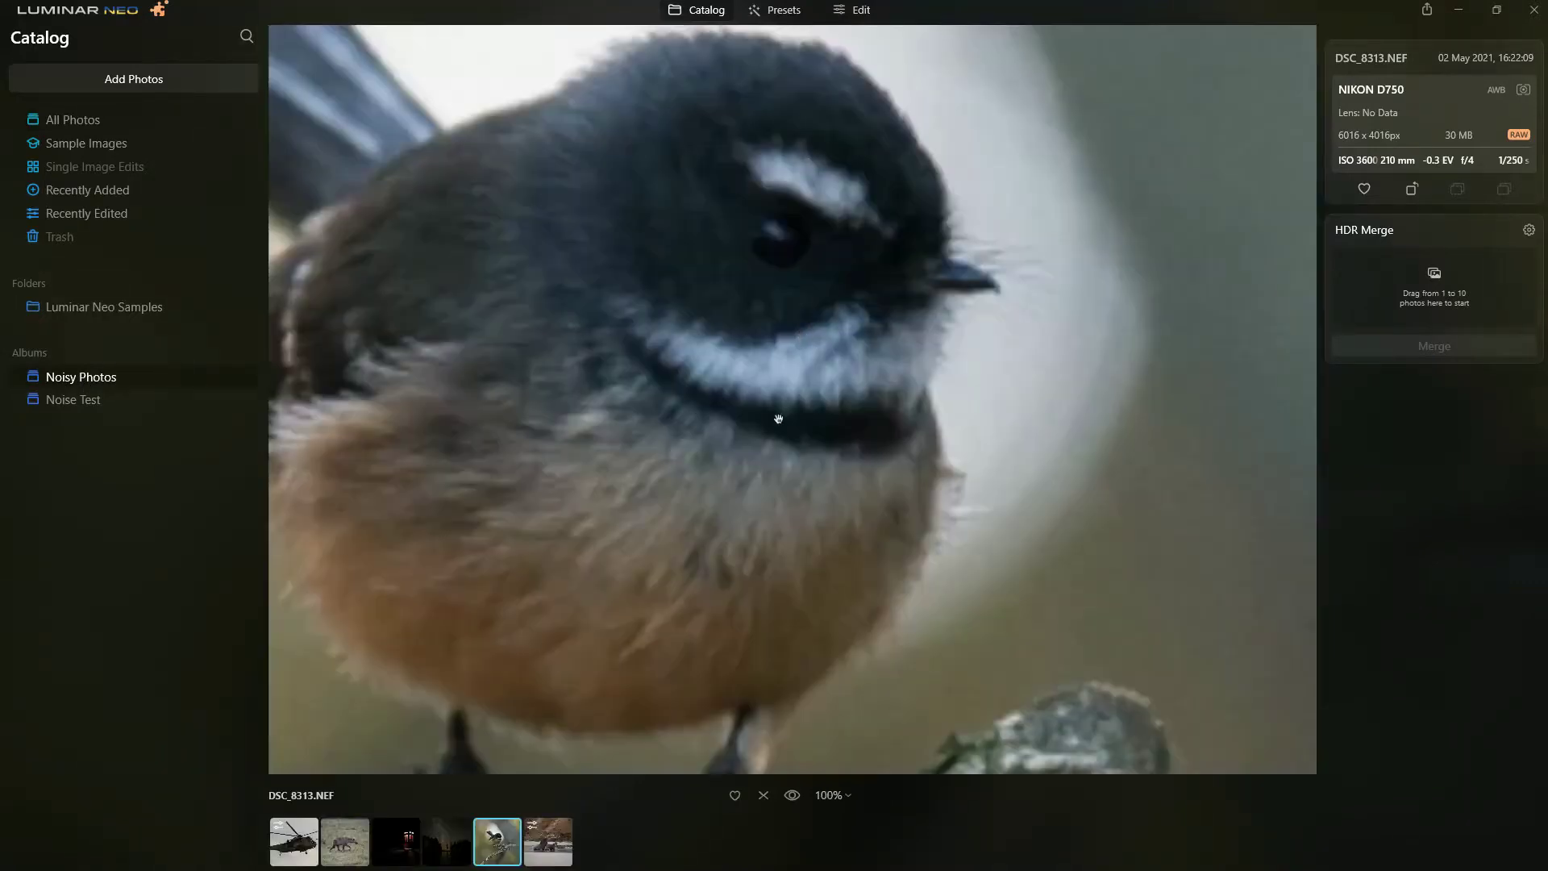
pyautogui.moveTo(542, 389)
pyautogui.mouseDown()
pyautogui.moveTo(722, 363)
pyautogui.moveTo(703, 385)
pyautogui.mouseUp()
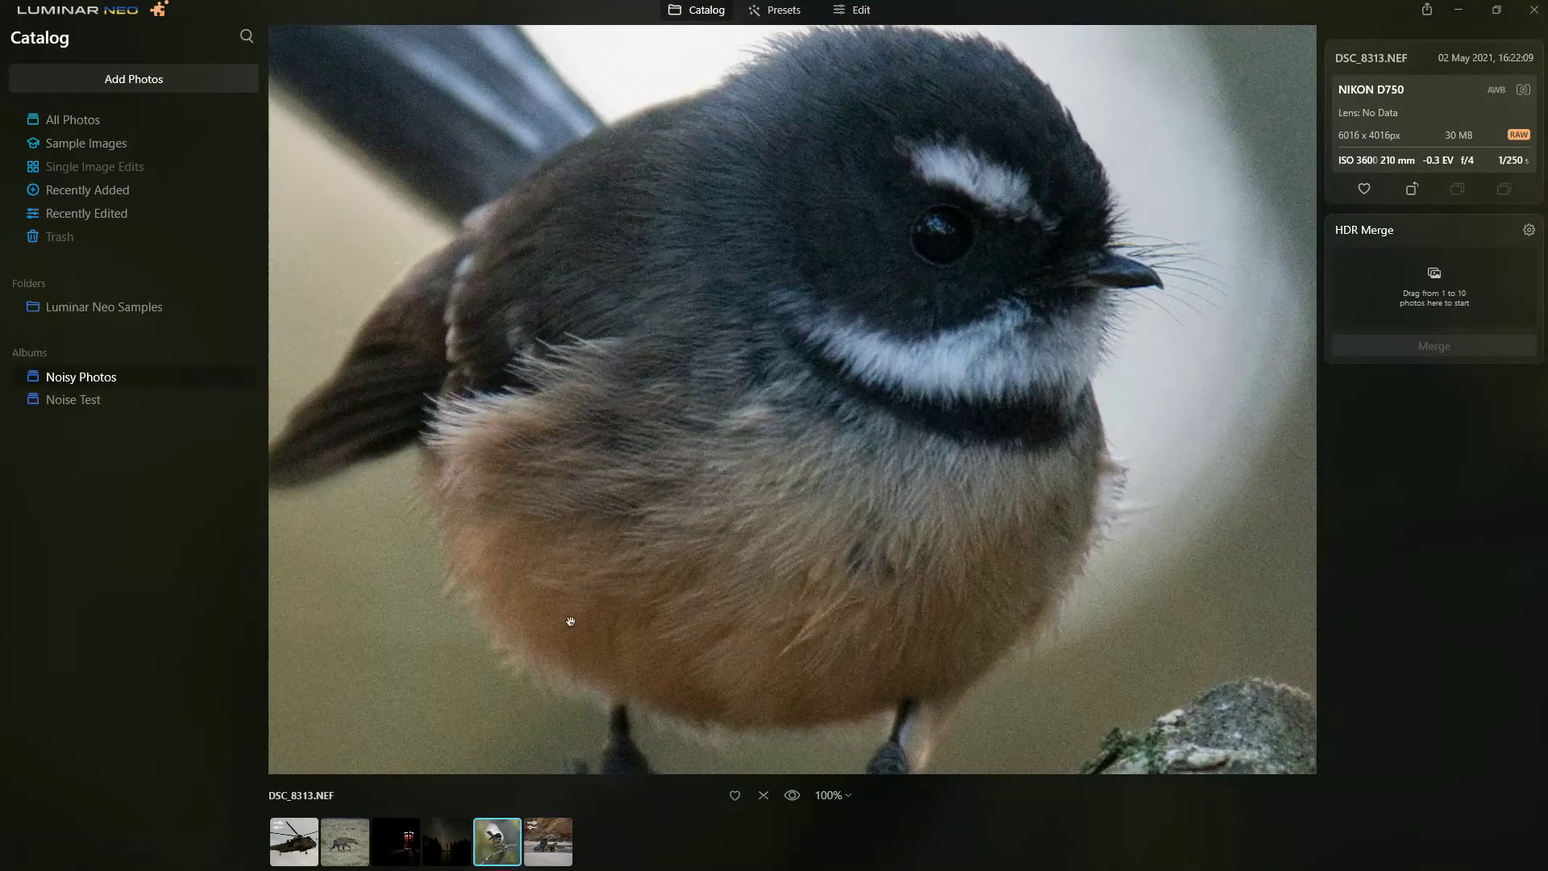
# In the editor, apply the Noiseless extension's recommended Middle denoise to the fantail.
pyautogui.click(860, 11)
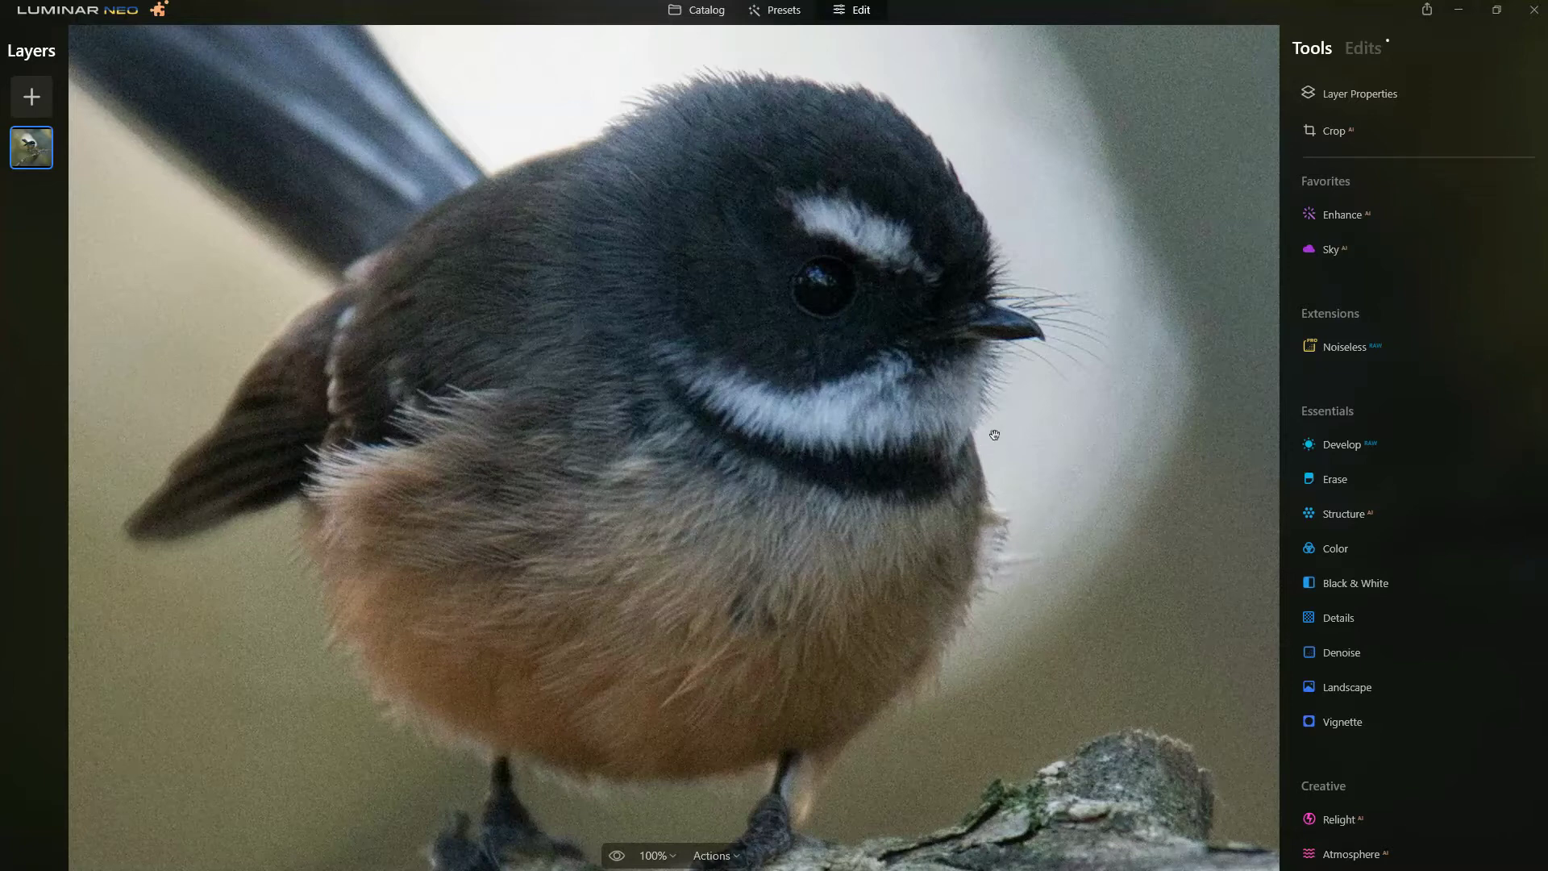
pyautogui.click(1345, 347)
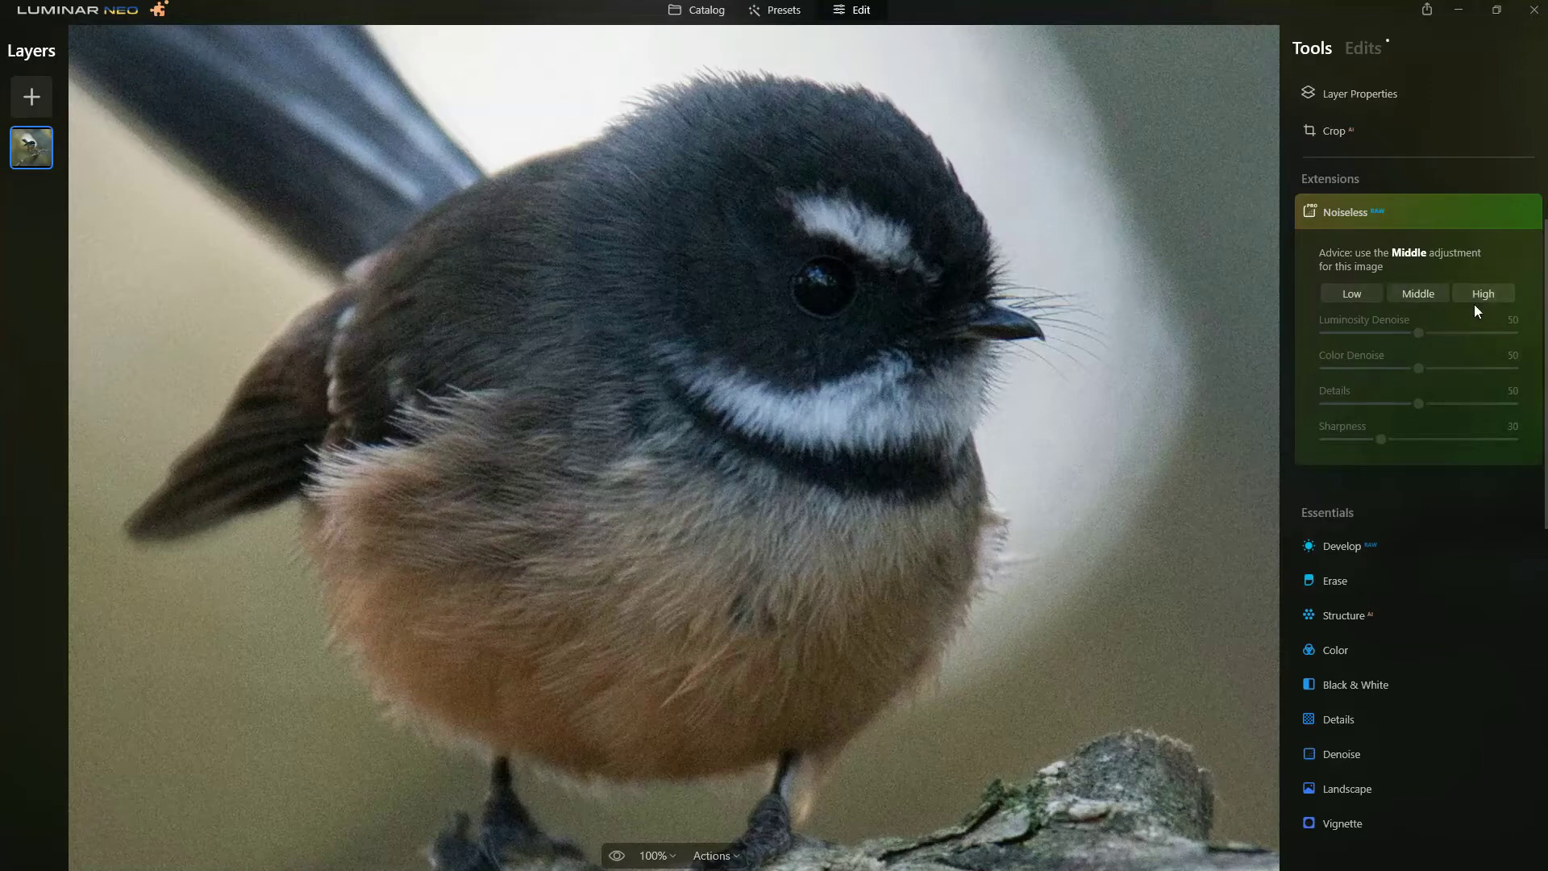
pyautogui.click(1416, 295)
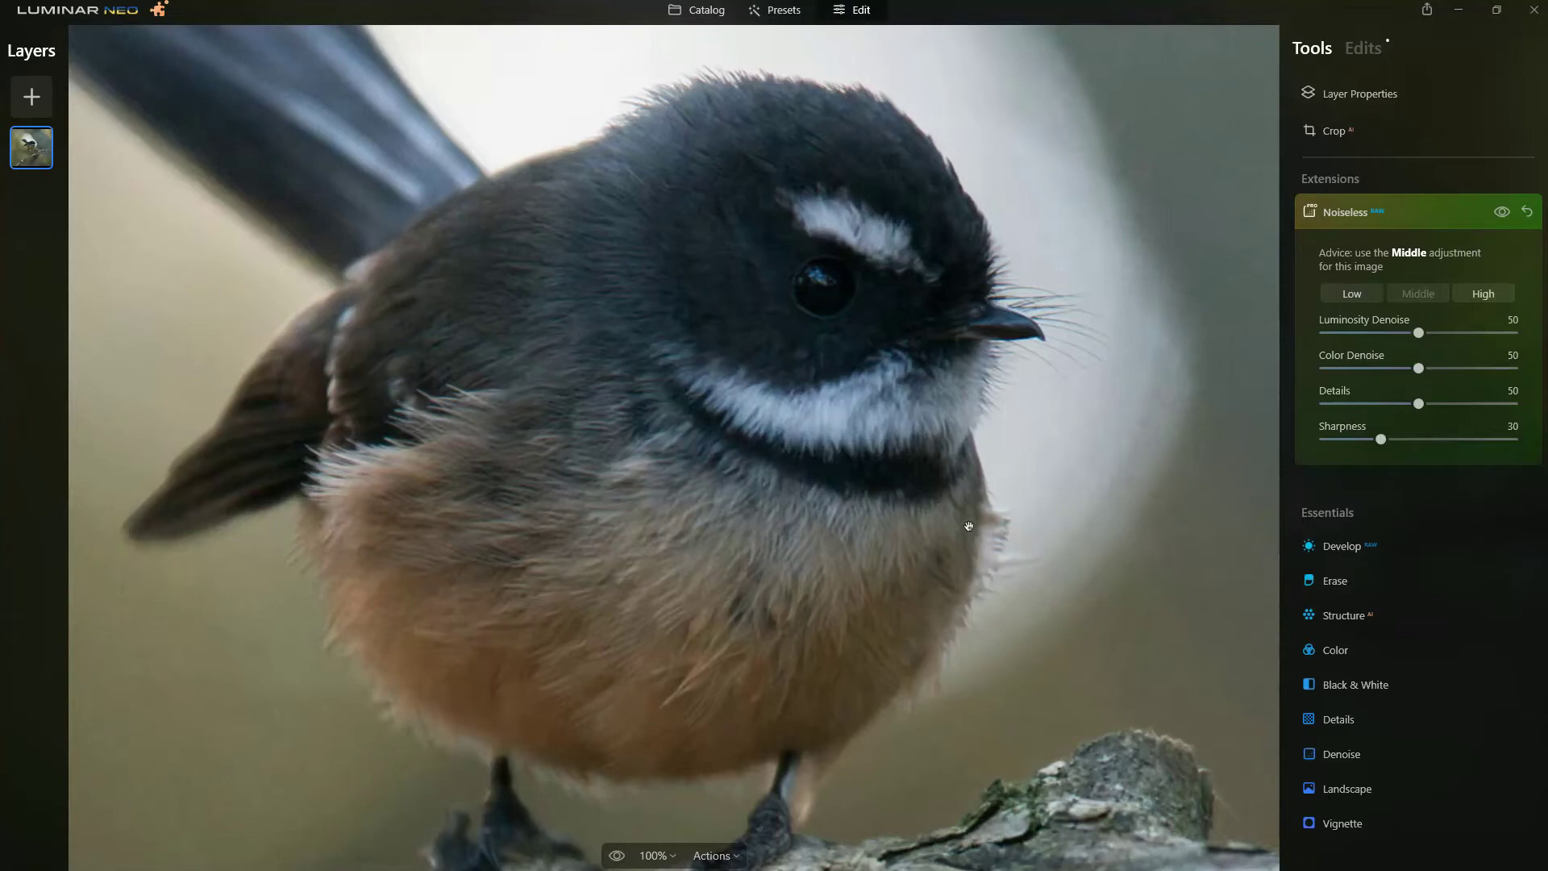
# Zoom the photo to 200% and pan to the fantail's head.
pyautogui.click(656, 858)
pyautogui.click(695, 747)
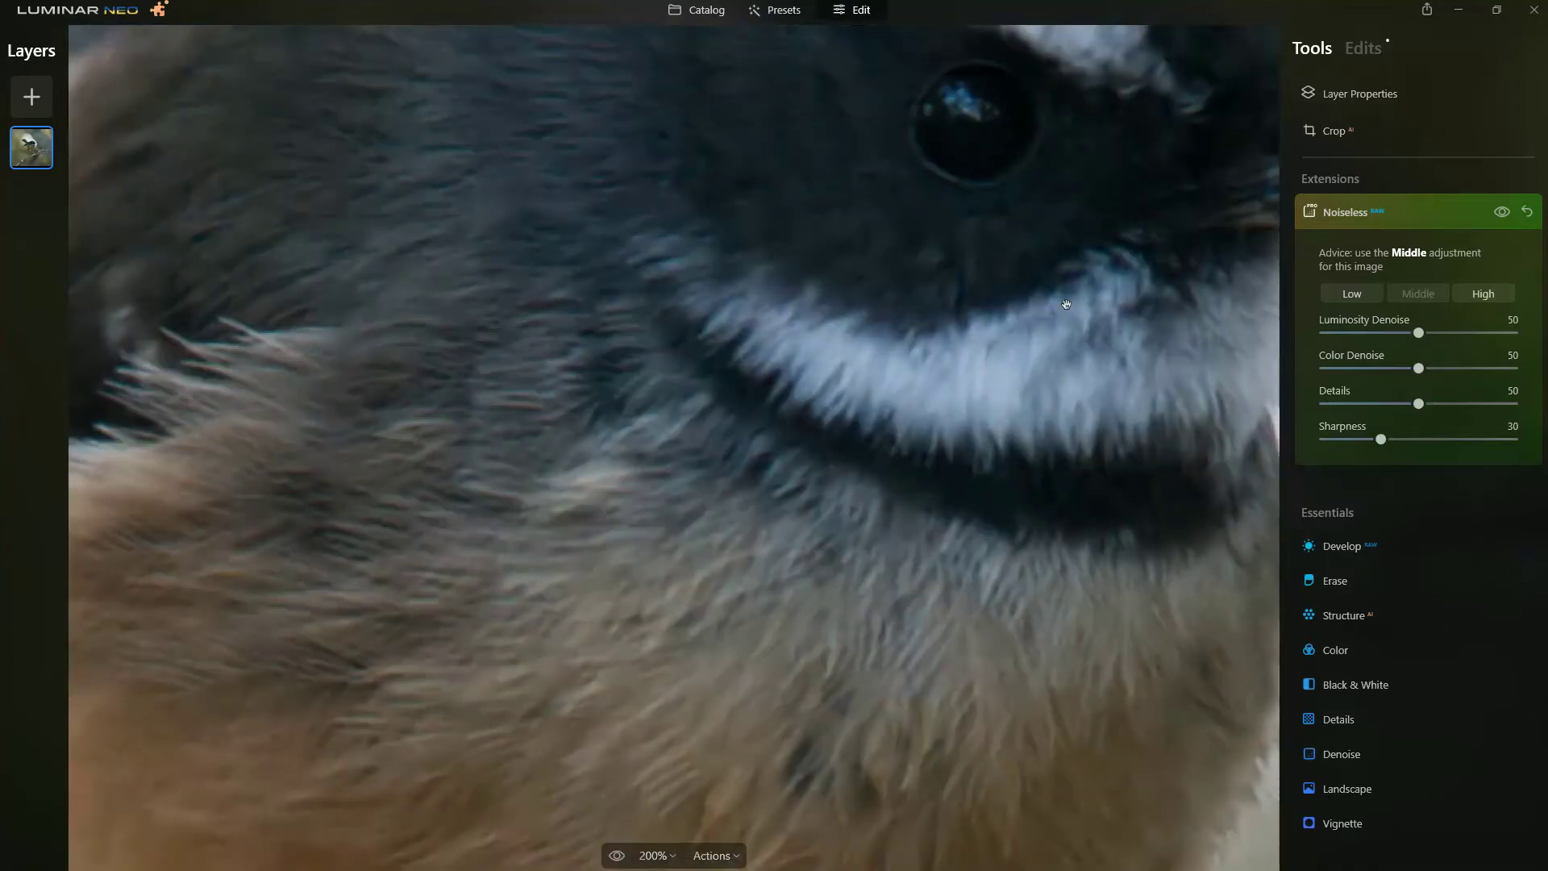
pyautogui.moveTo(1064, 303); pyautogui.dragTo(713, 580)
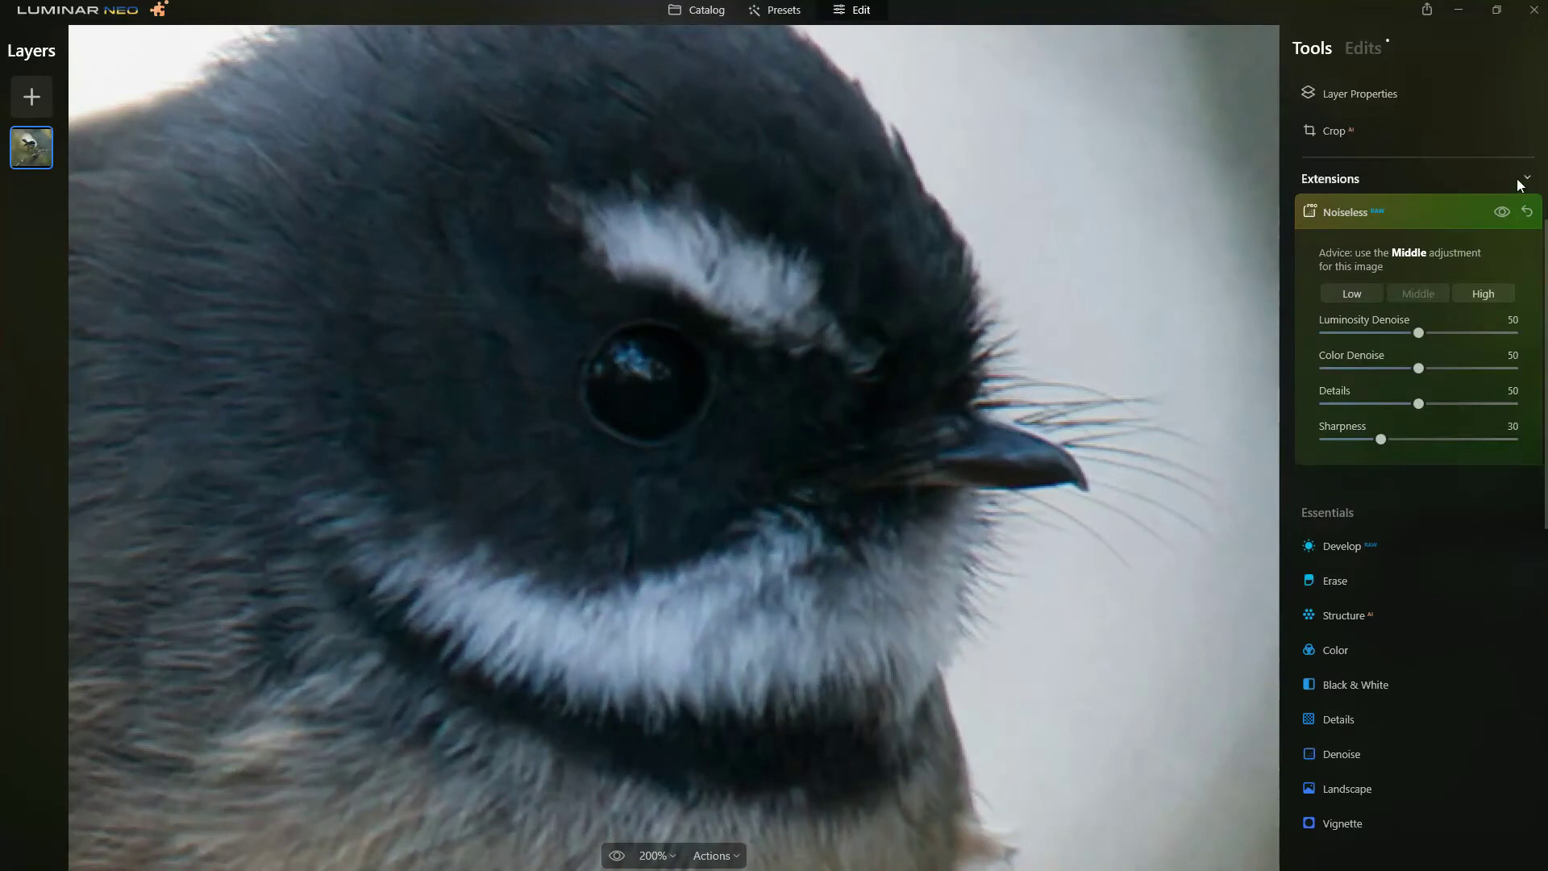
# Toggle the Noiseless effect off and on twice to compare before and after.
pyautogui.click(1500, 213)
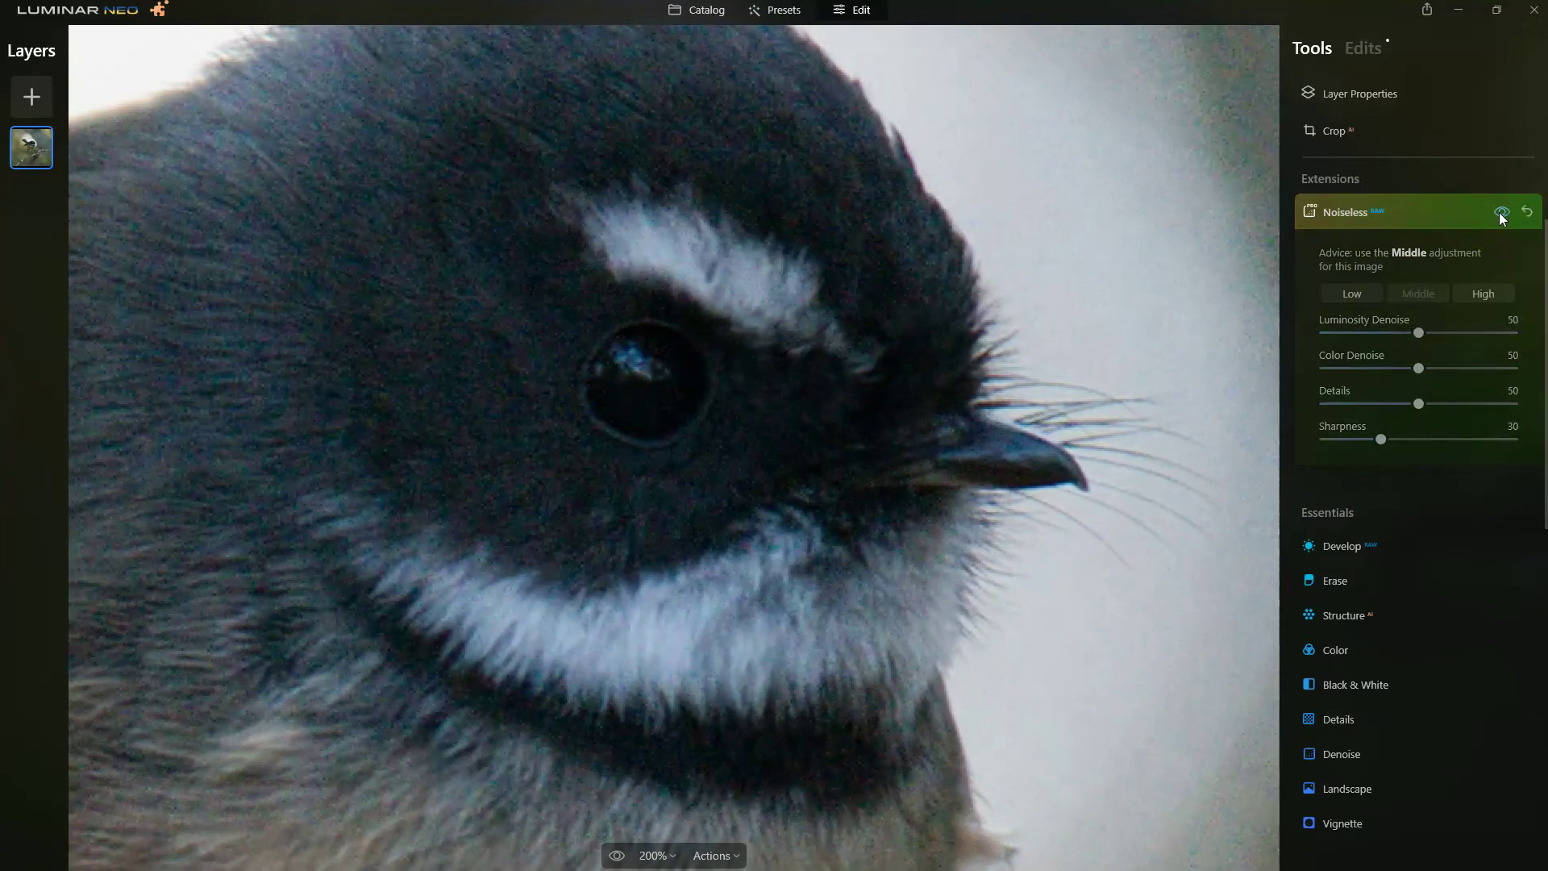
pyautogui.click(1502, 213)
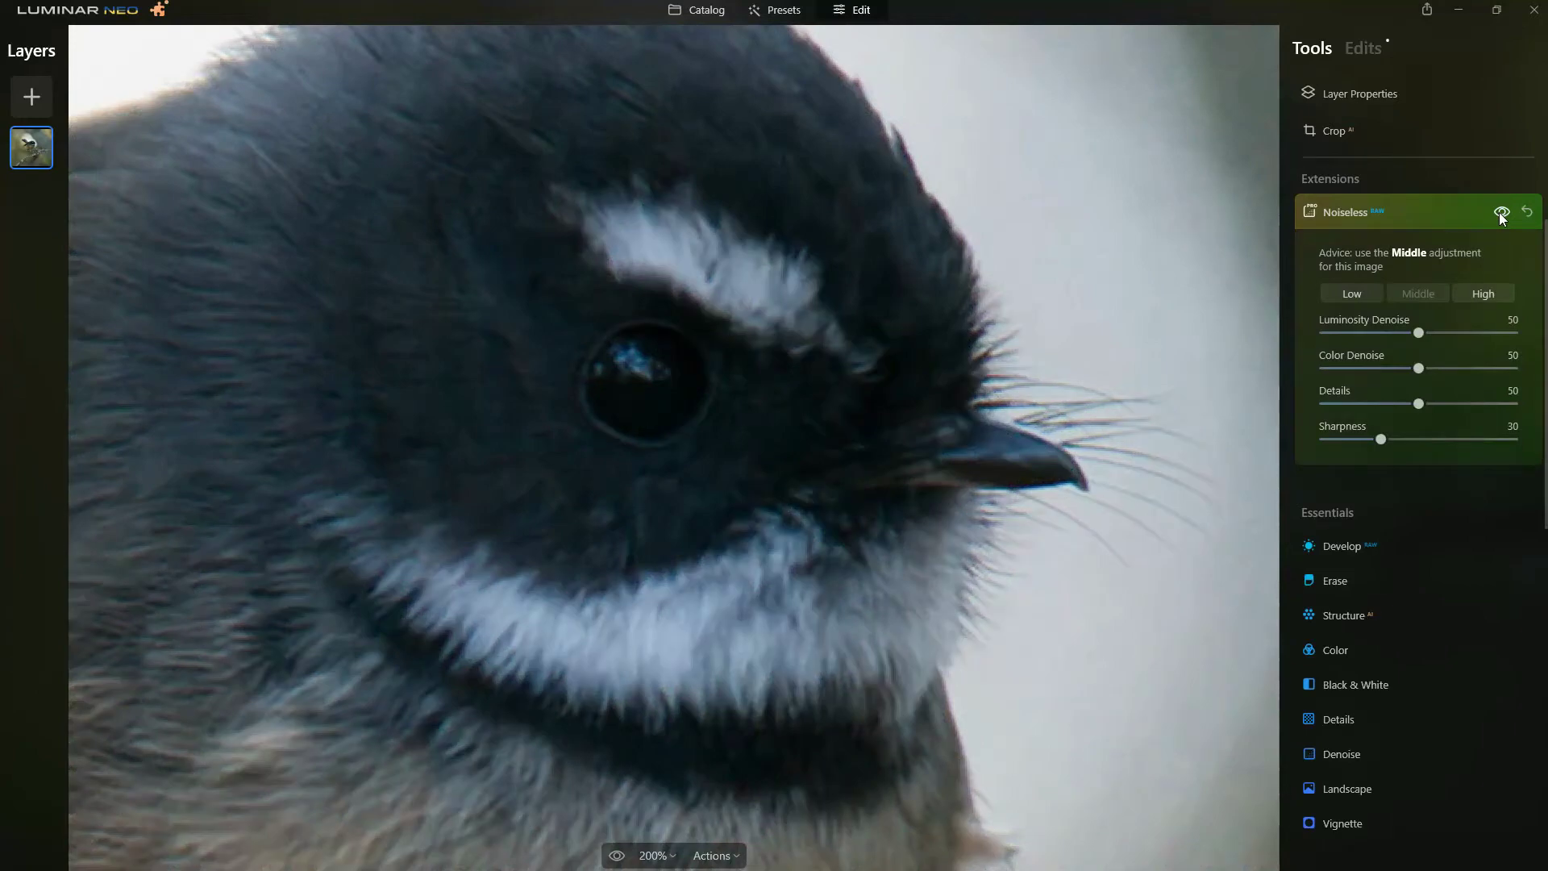
pyautogui.click(1502, 213)
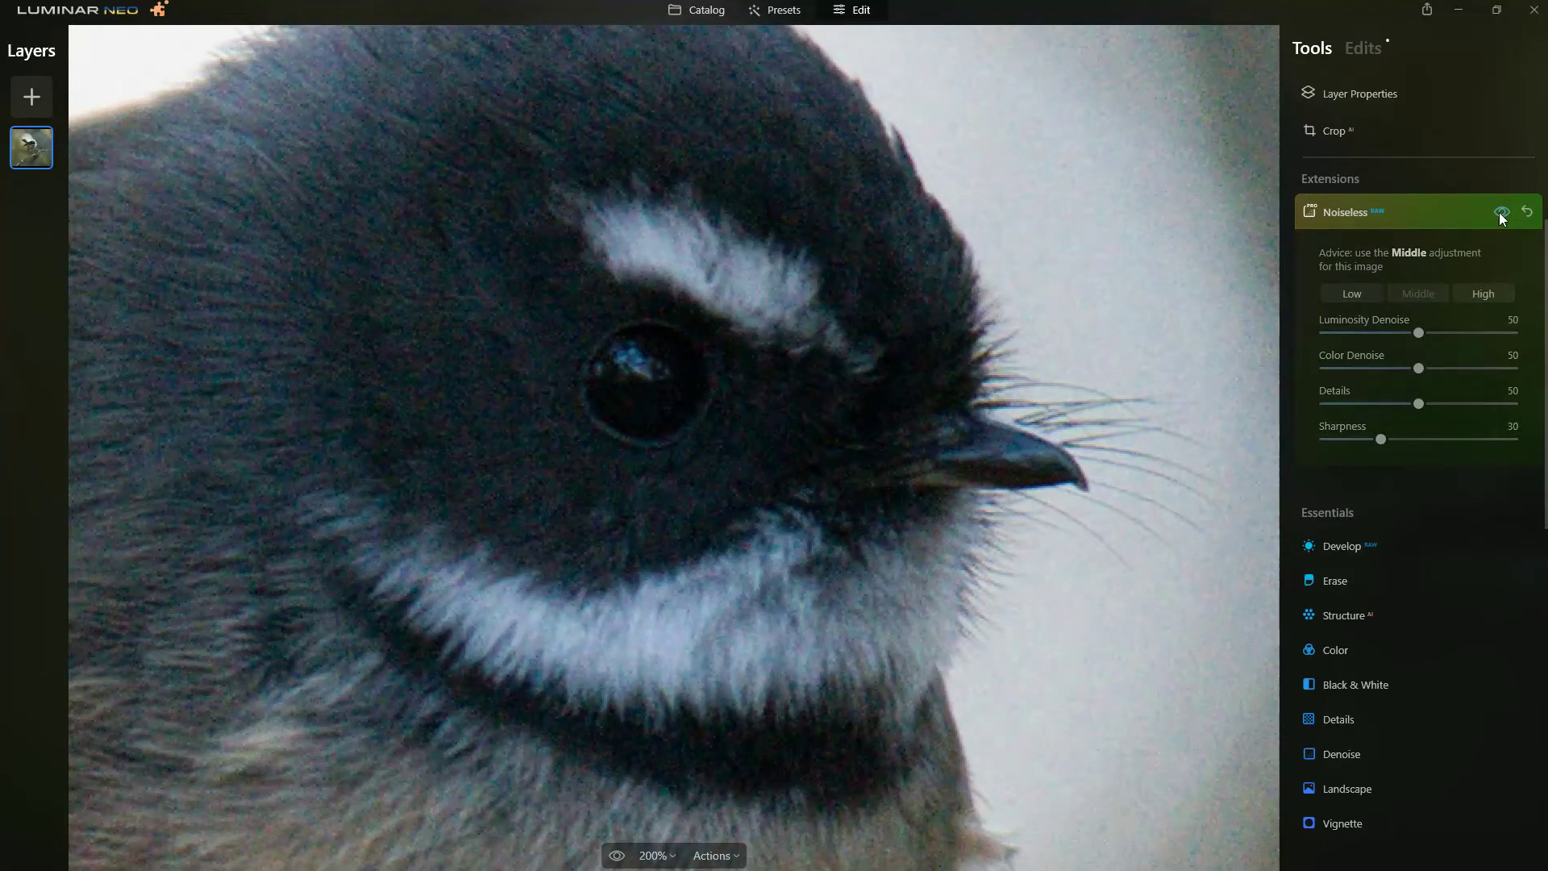
pyautogui.click(1502, 213)
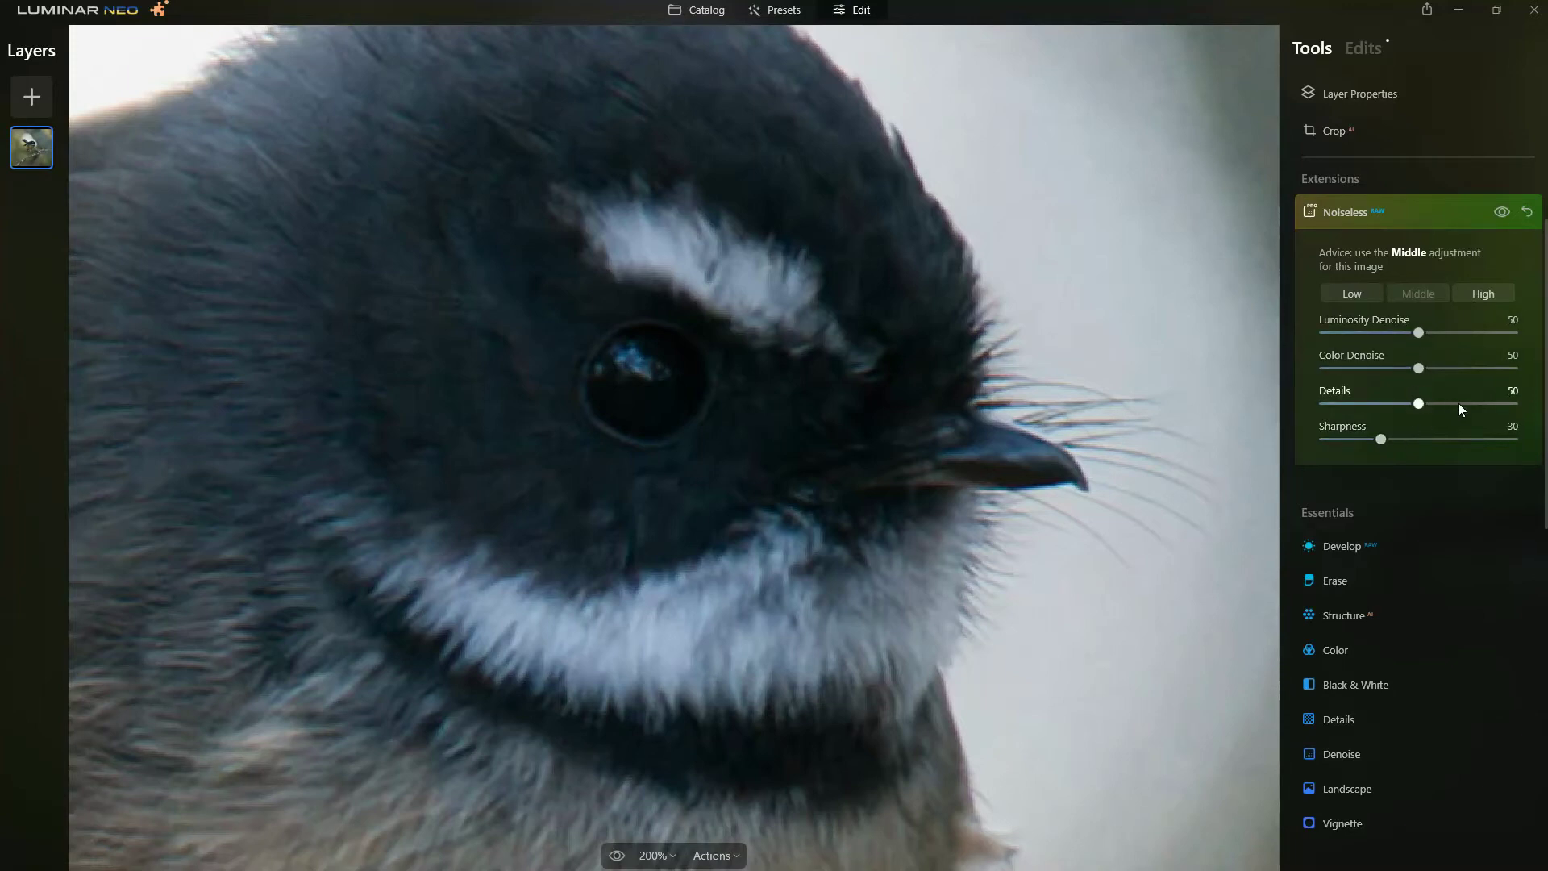
# Raise the Noiseless Details and Sharpness sliders, nudging Details toward 81.
pyautogui.moveTo(1467, 403); pyautogui.dragTo(1493, 405)
pyautogui.moveTo(1409, 437); pyautogui.dragTo(1468, 441)
pyautogui.moveTo(1476, 404); pyautogui.dragTo(1480, 404)
# Set Noiseless Details to 57 and Sharpness 65, then inspect the head's eye and beak.
pyautogui.click(1434, 404)
pyautogui.click(1449, 440)
pyautogui.moveTo(667, 446); pyautogui.dragTo(951, 262)
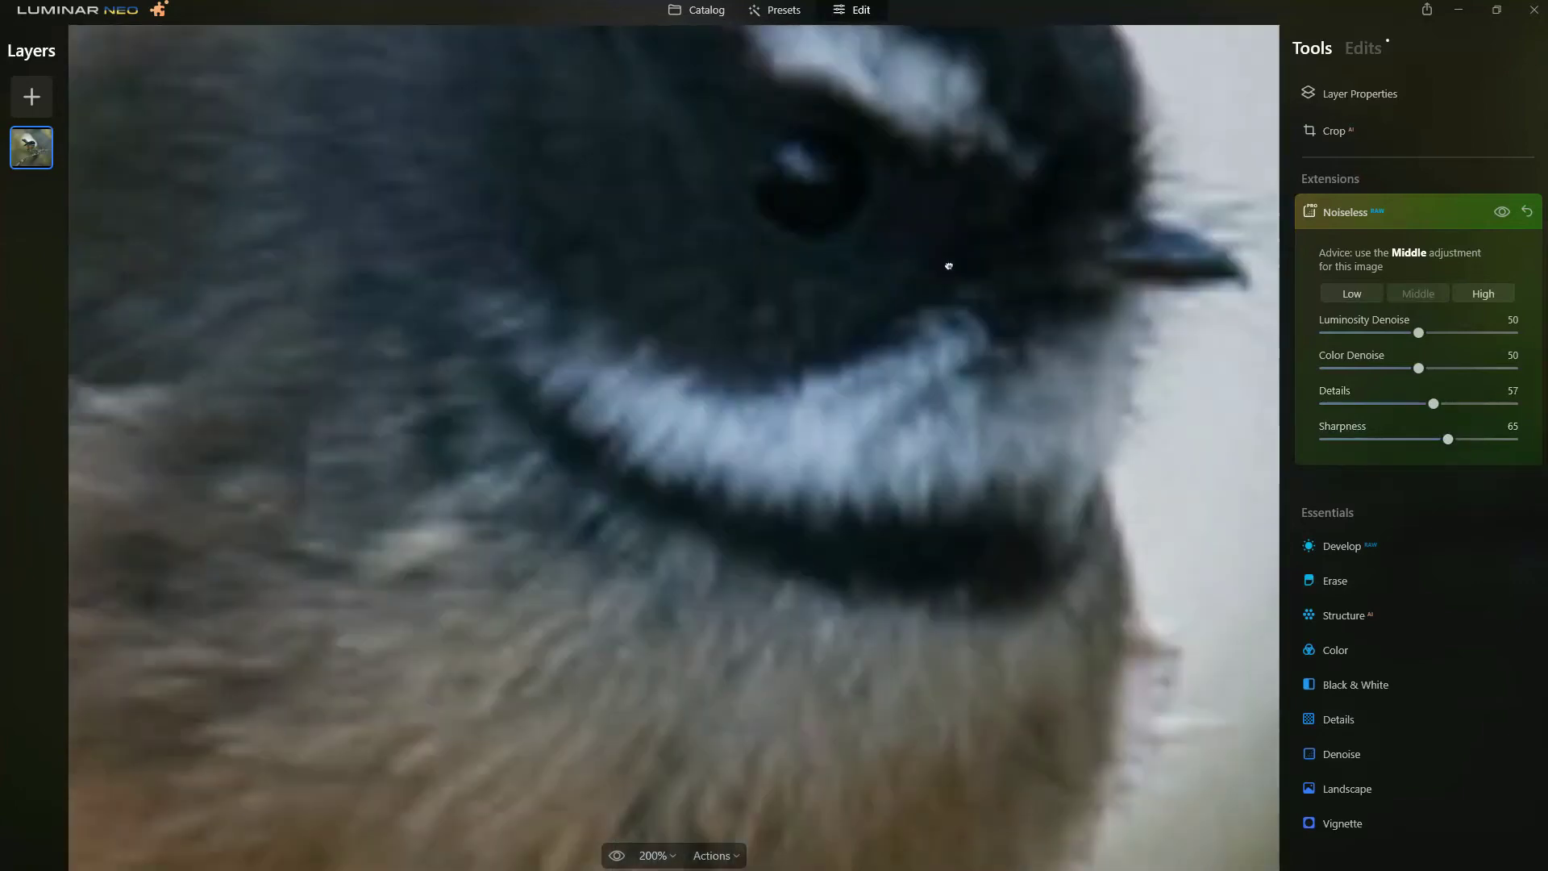
pyautogui.moveTo(806, 207); pyautogui.dragTo(750, 355)
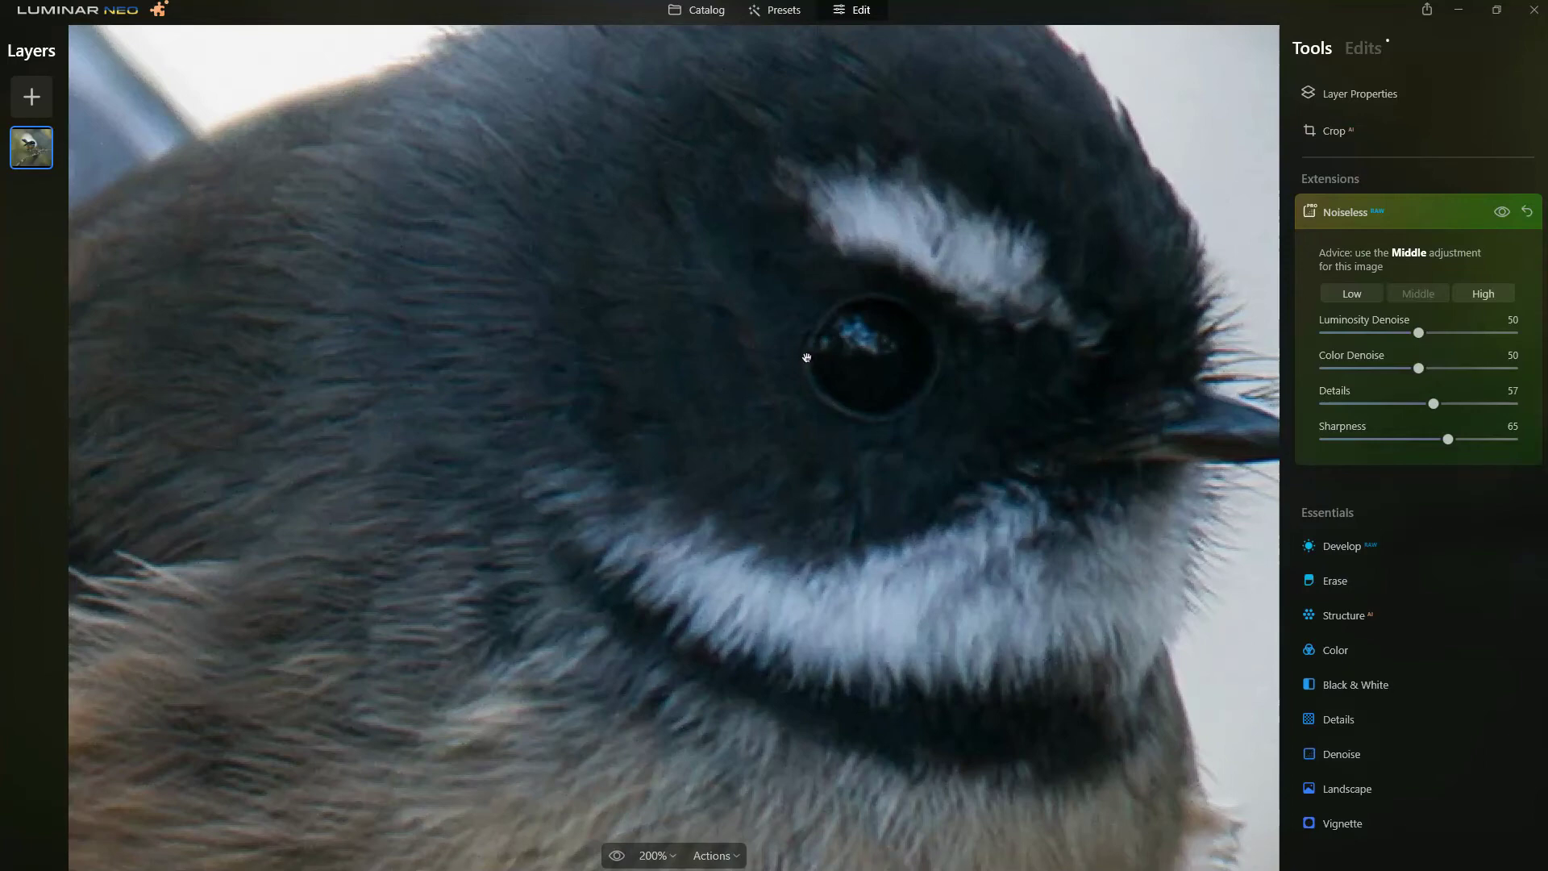
pyautogui.moveTo(806, 357); pyautogui.dragTo(711, 288)
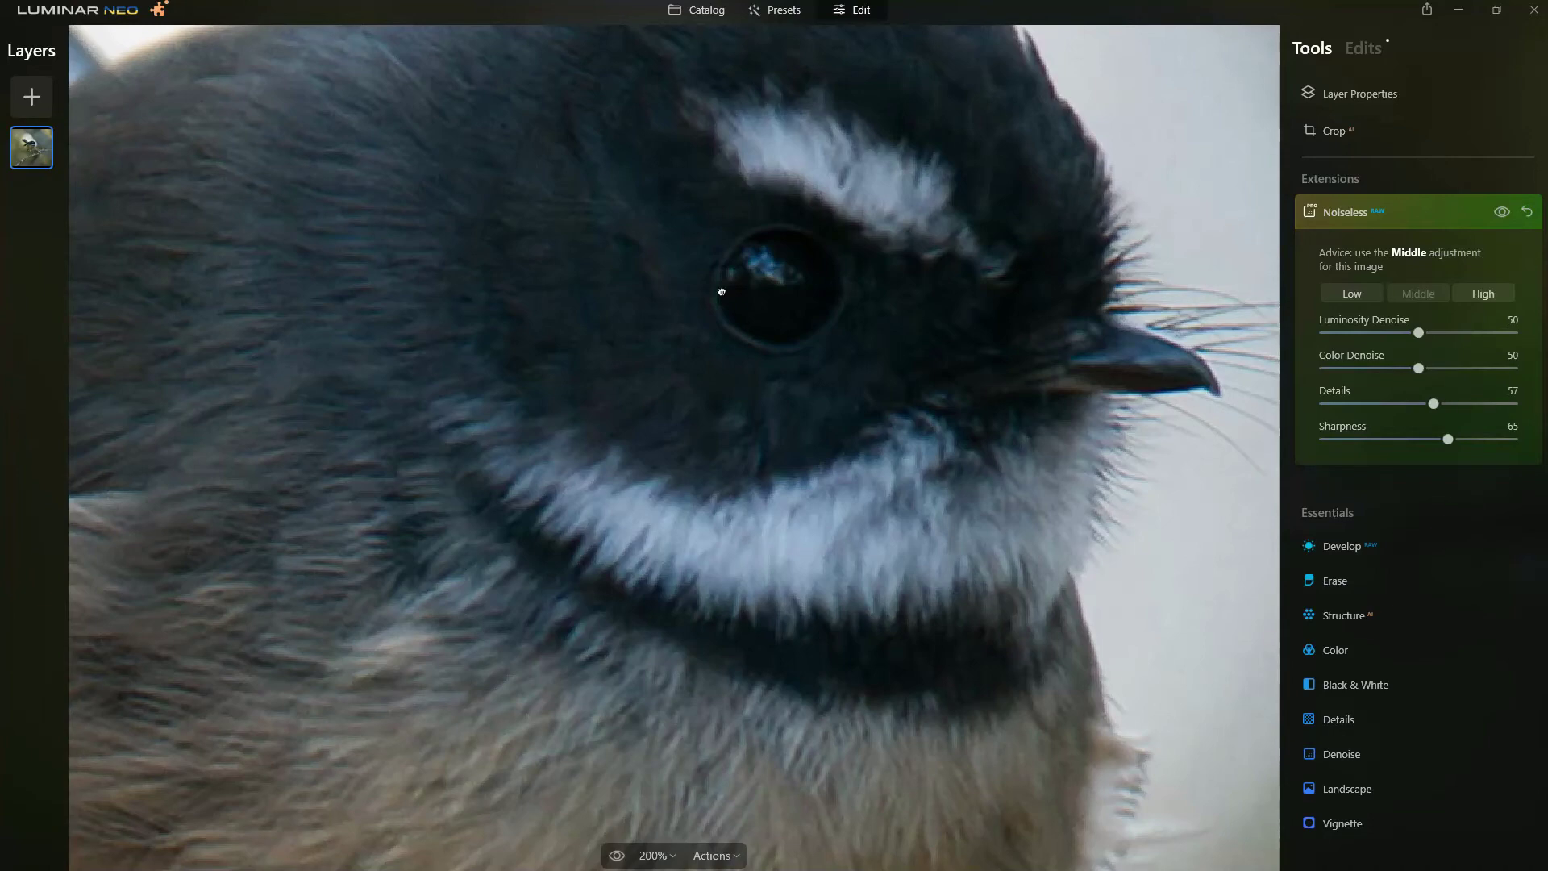
pyautogui.moveTo(722, 292)
pyautogui.mouseDown()
pyautogui.moveTo(801, 448)
pyautogui.moveTo(831, 403)
pyautogui.mouseUp()
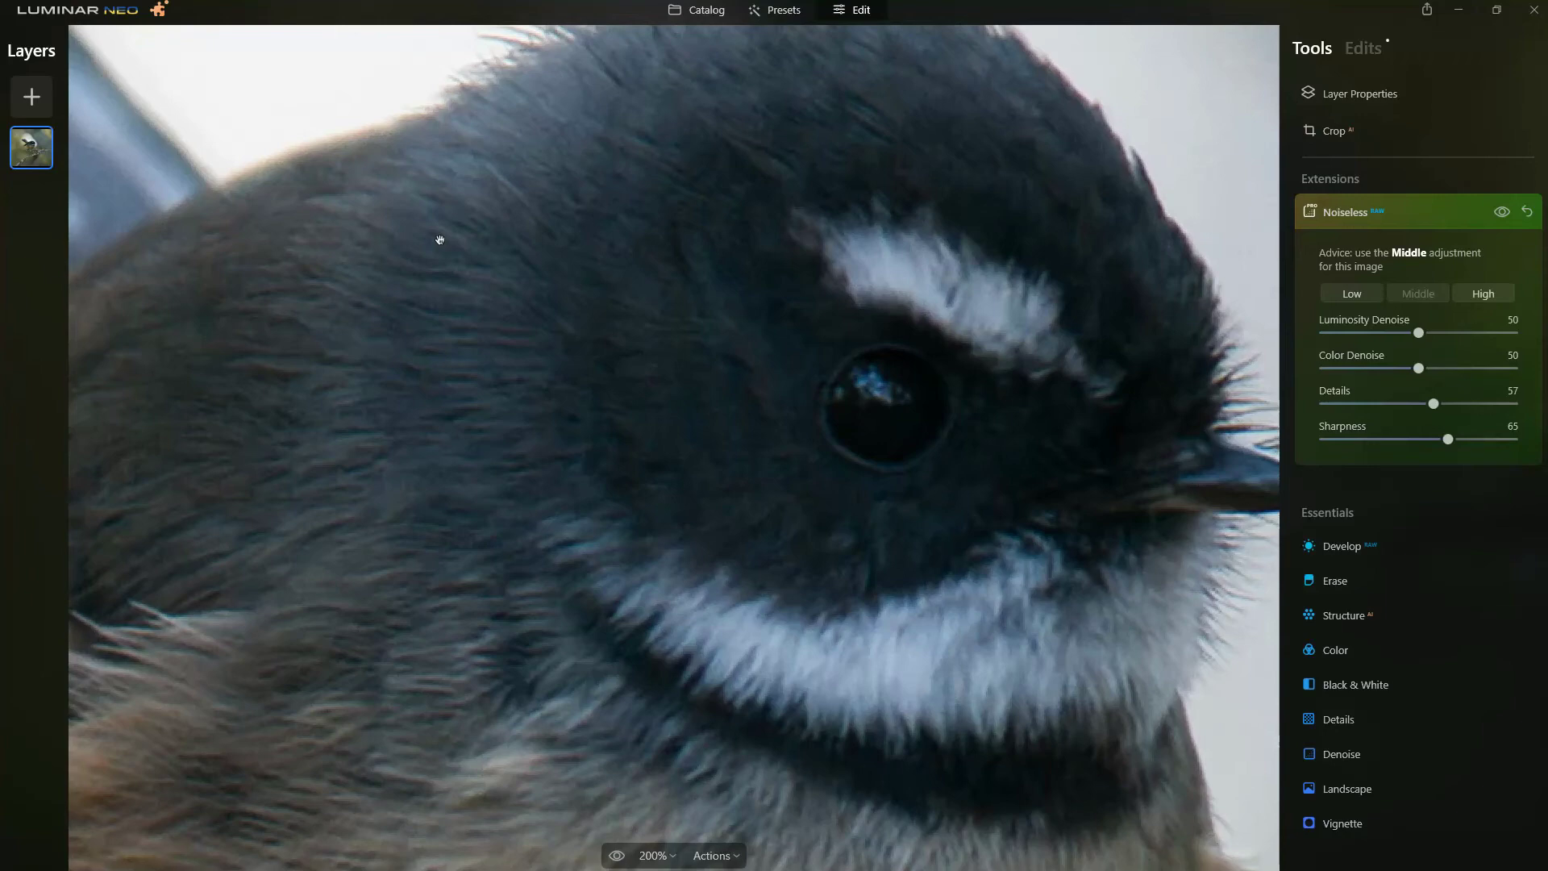
# Browse the extensions marketplace, showing HDR Merge and Noiseless installed plus preorder extensions.
pyautogui.click(159, 10)
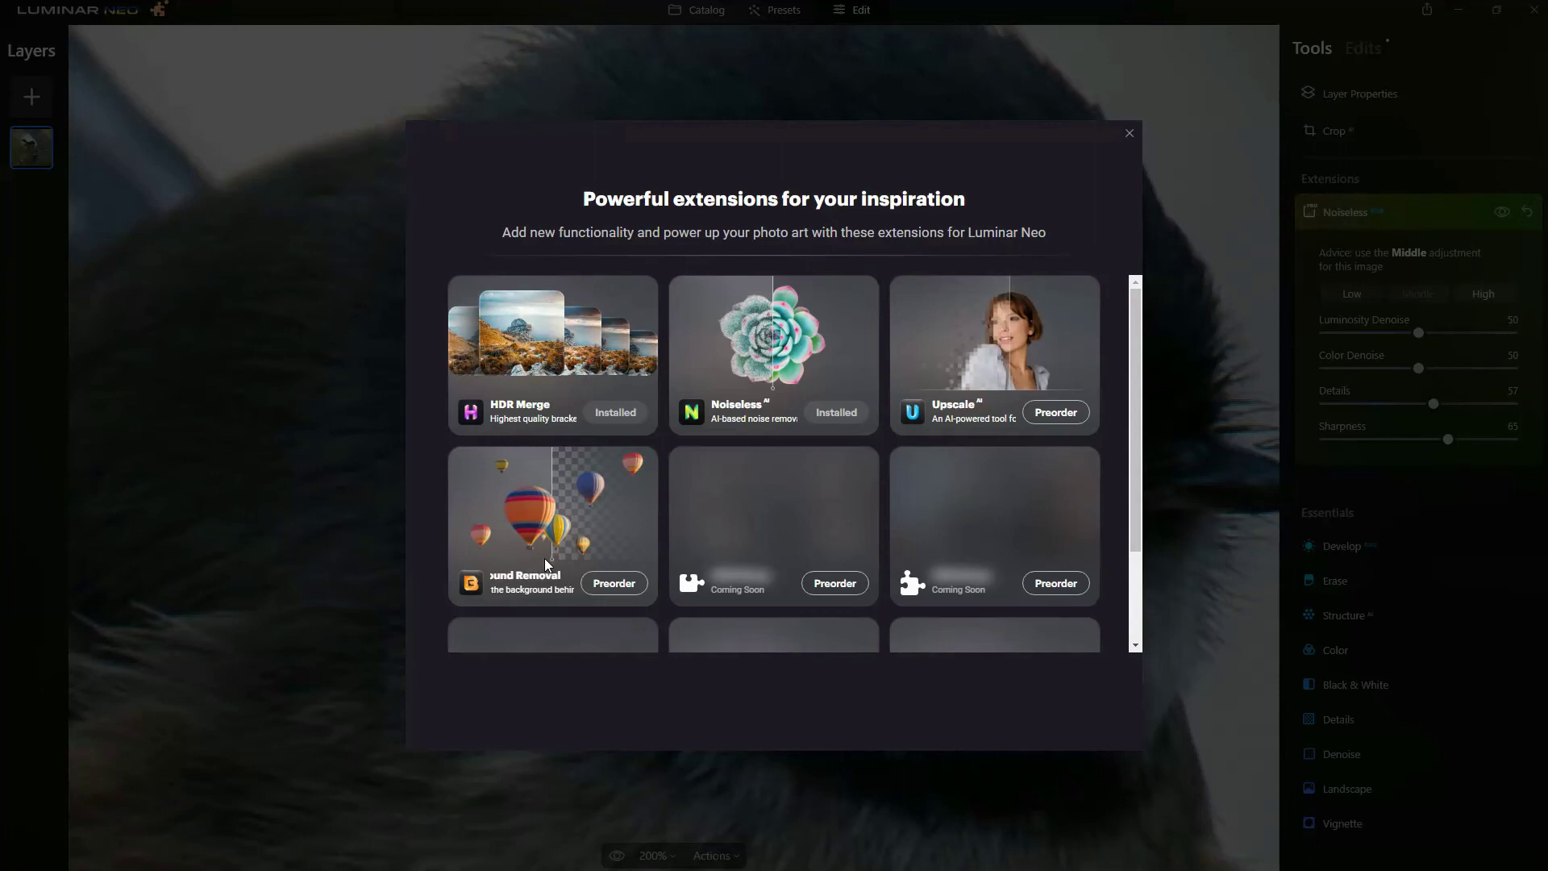
pyautogui.scroll(-1, 872, 524)
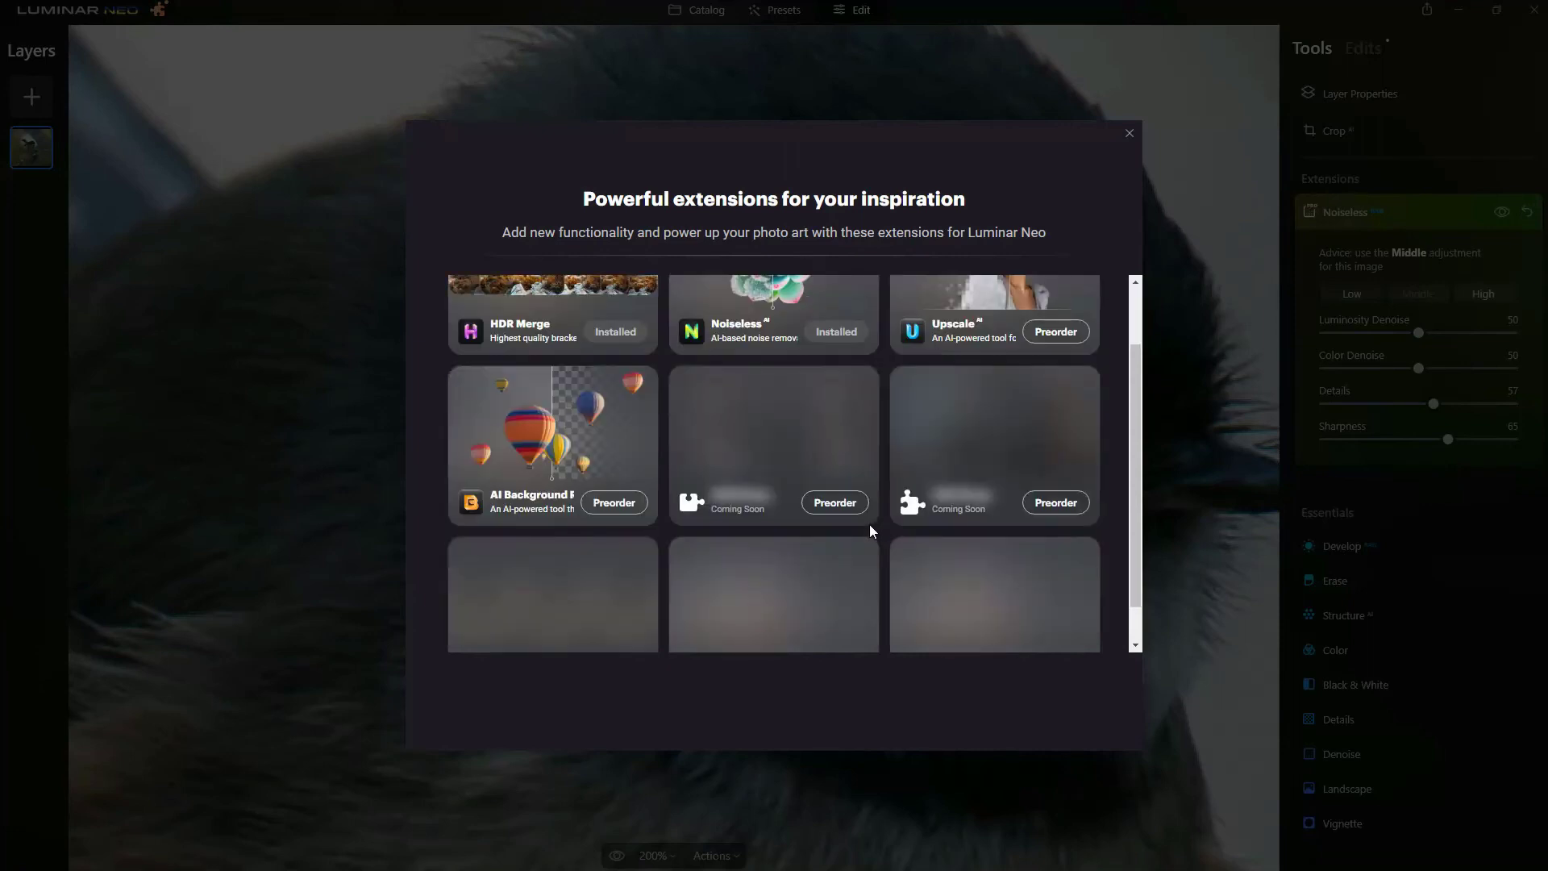
pyautogui.scroll(-1, 855, 530)
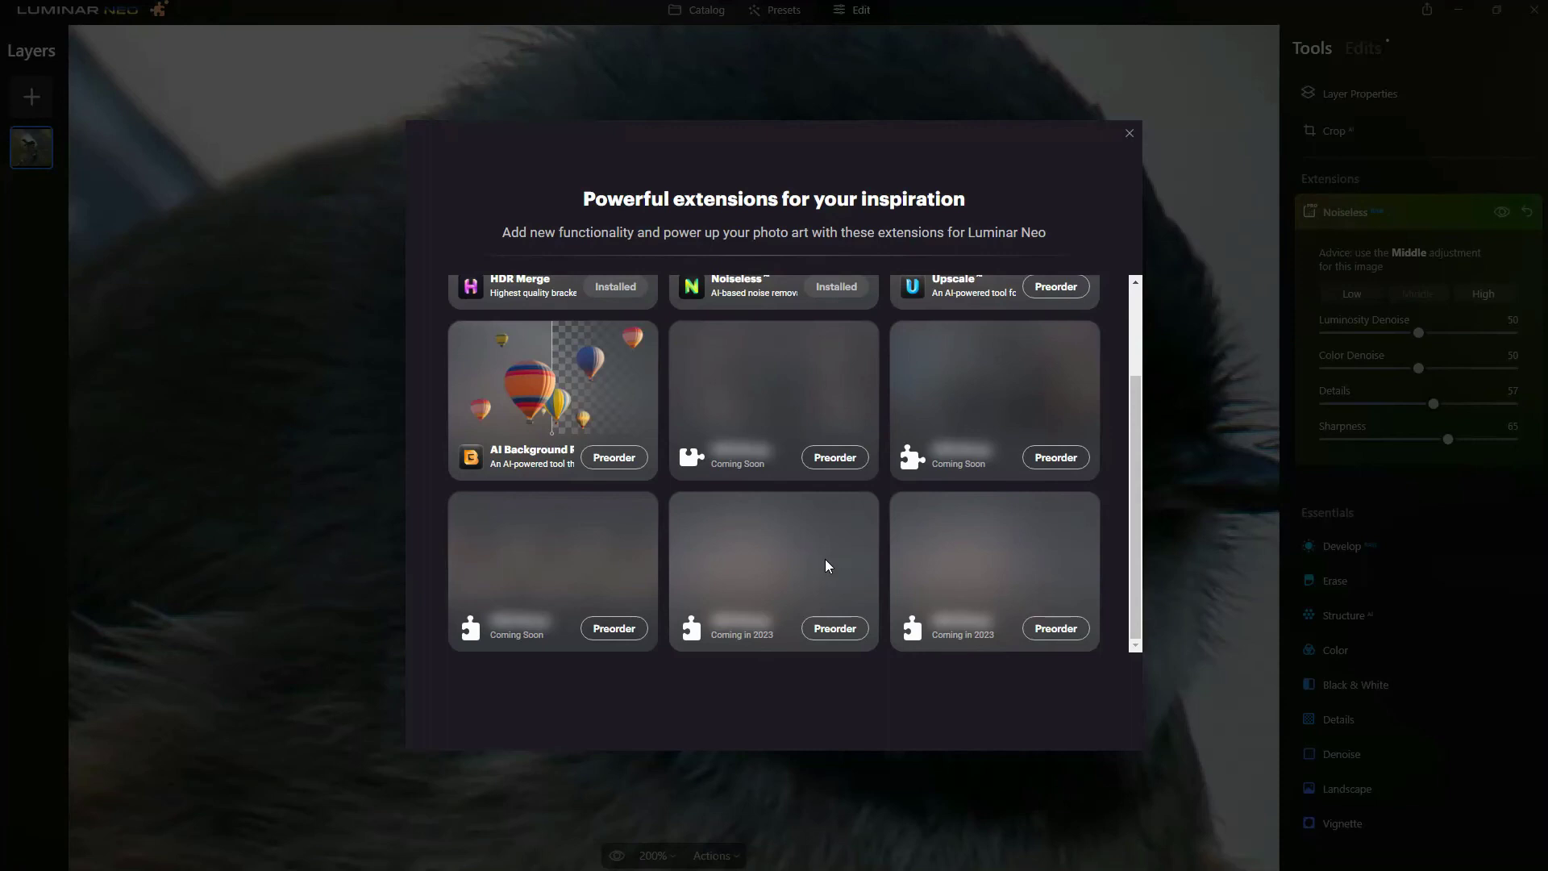
pyautogui.scroll(2, 877, 466)
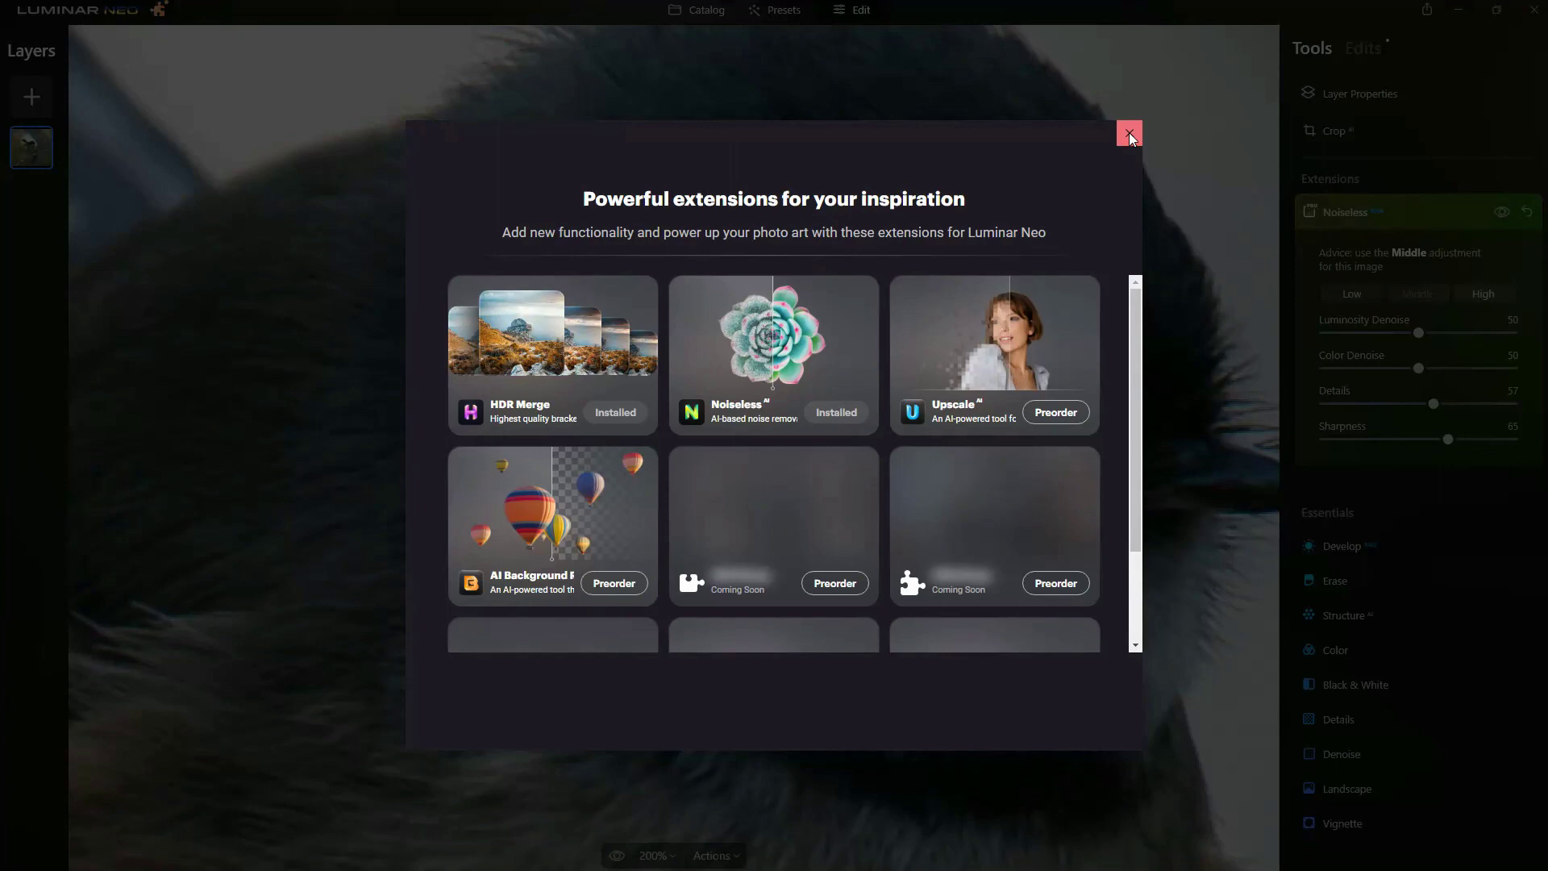
# Close the extensions marketplace to return to the denoised fantail.
pyautogui.click(1130, 134)
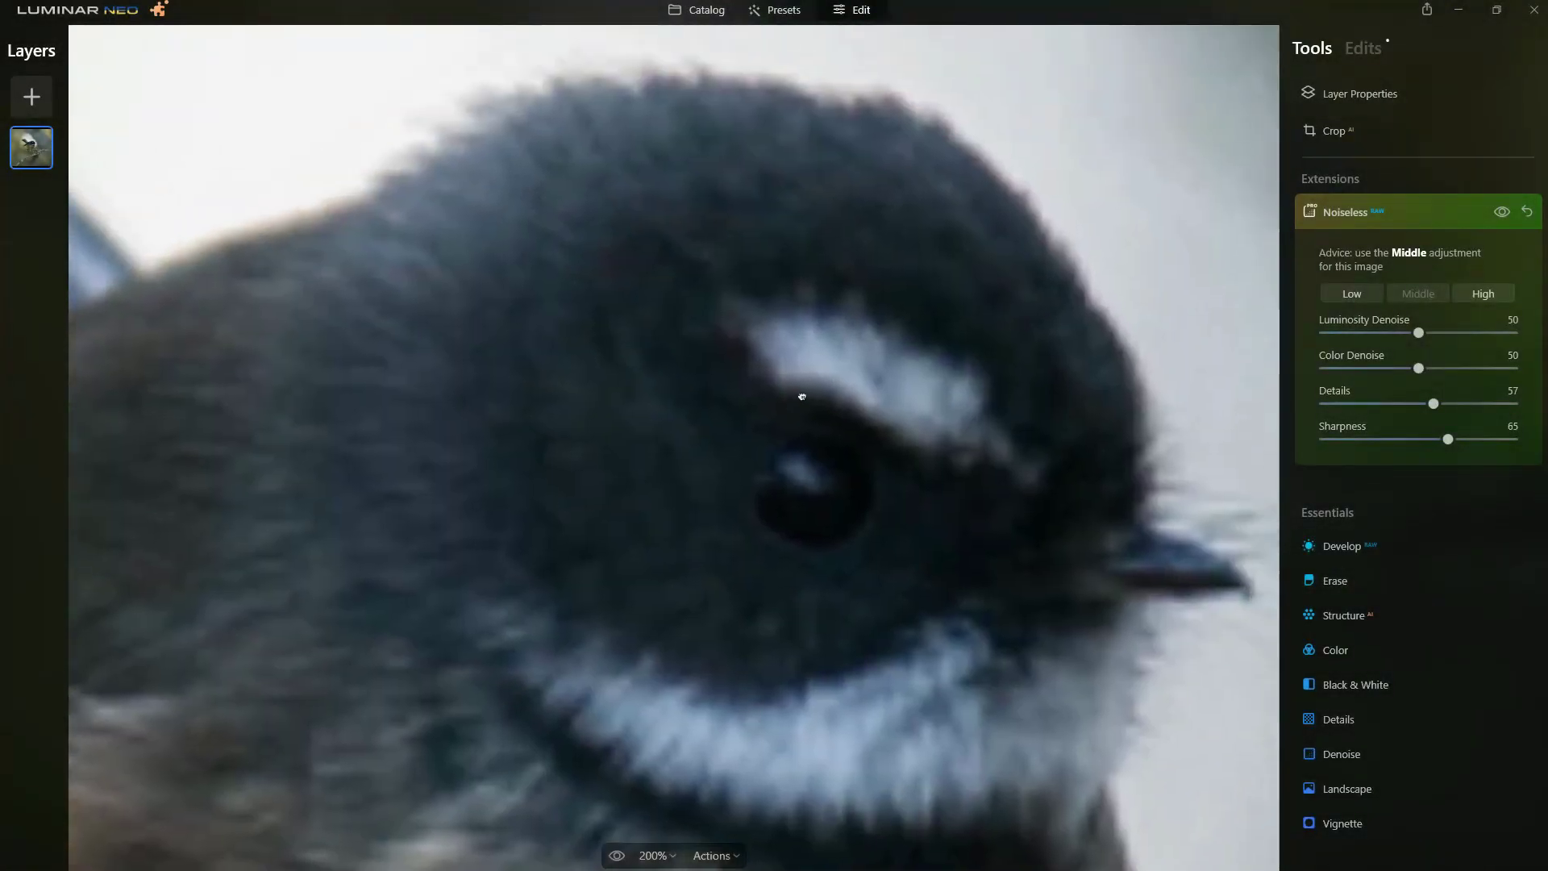